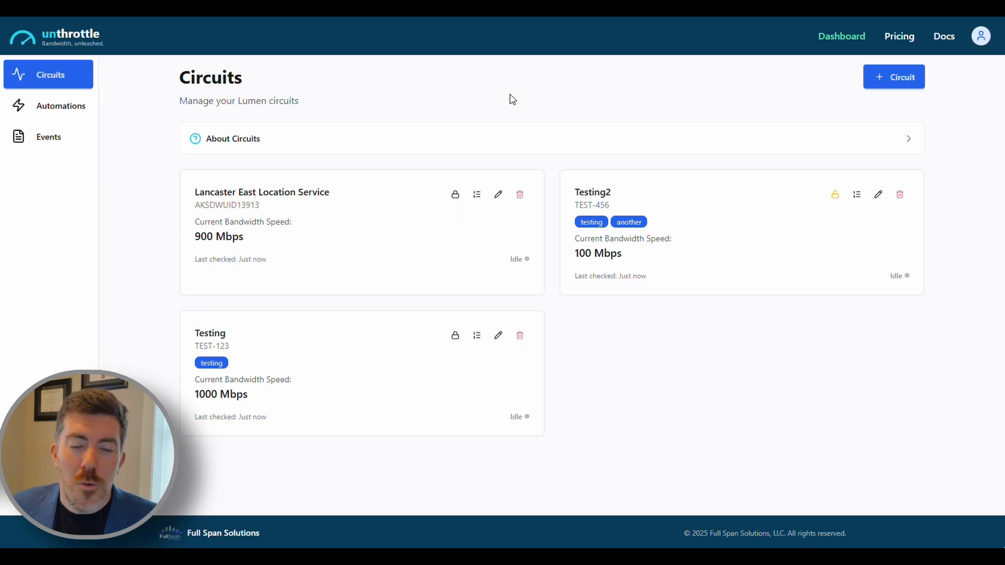
- Inspect the edit form of the Lancaster East Location Service circuit and close it without updating
{"action": "left_click", "coordinate": [499, 195]}
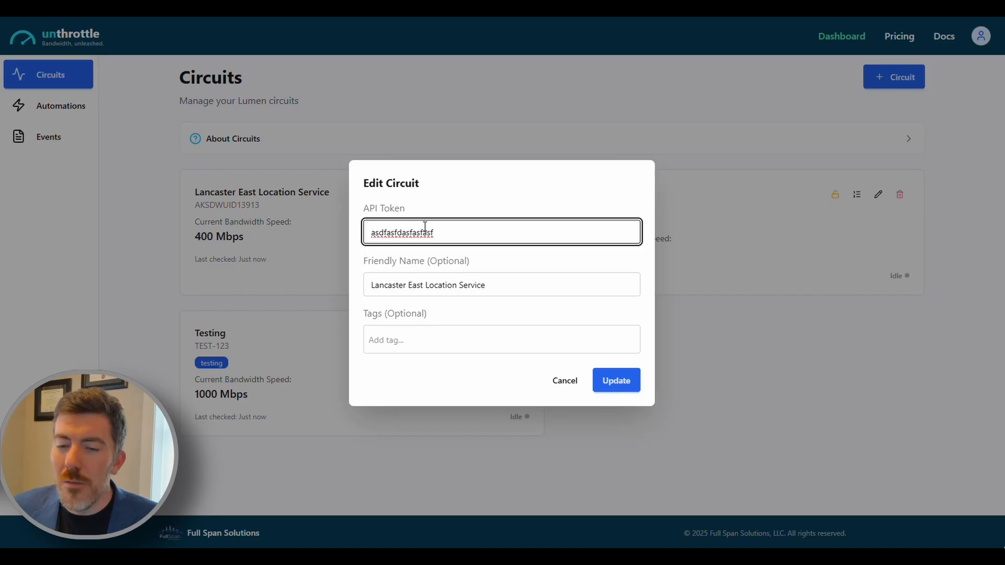
{"action": "left_click", "coordinate": [563, 380]}
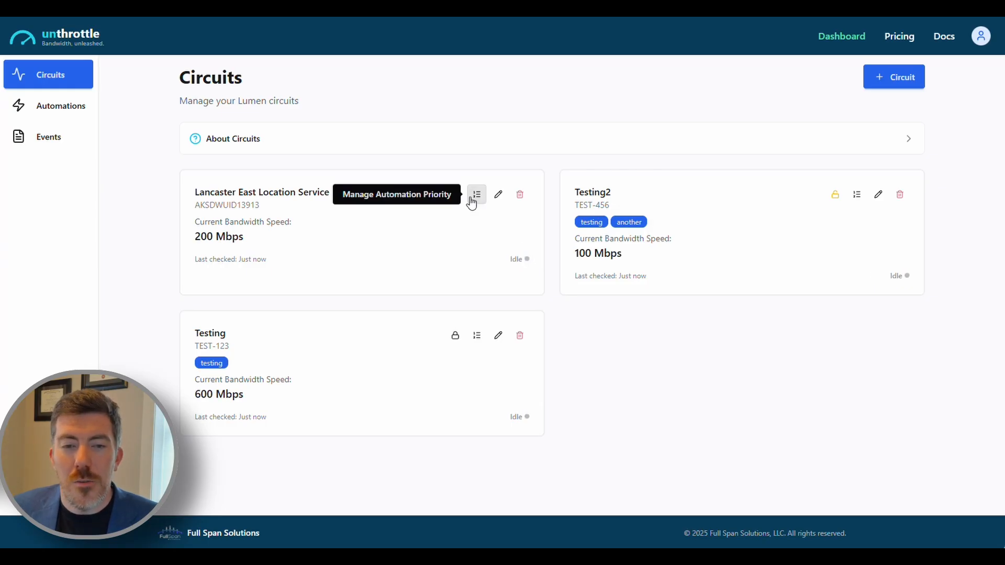
- Open the first New Automation monitor rule in Automations and change its host to 92.168.1.21
{"action": "left_click", "coordinate": [73, 108]}
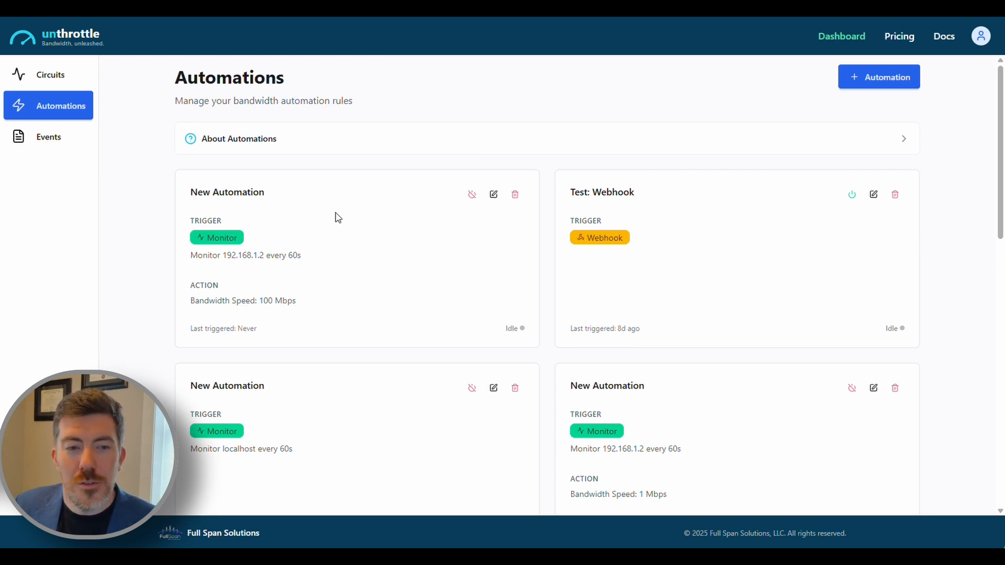
{"action": "left_click", "coordinate": [494, 196]}
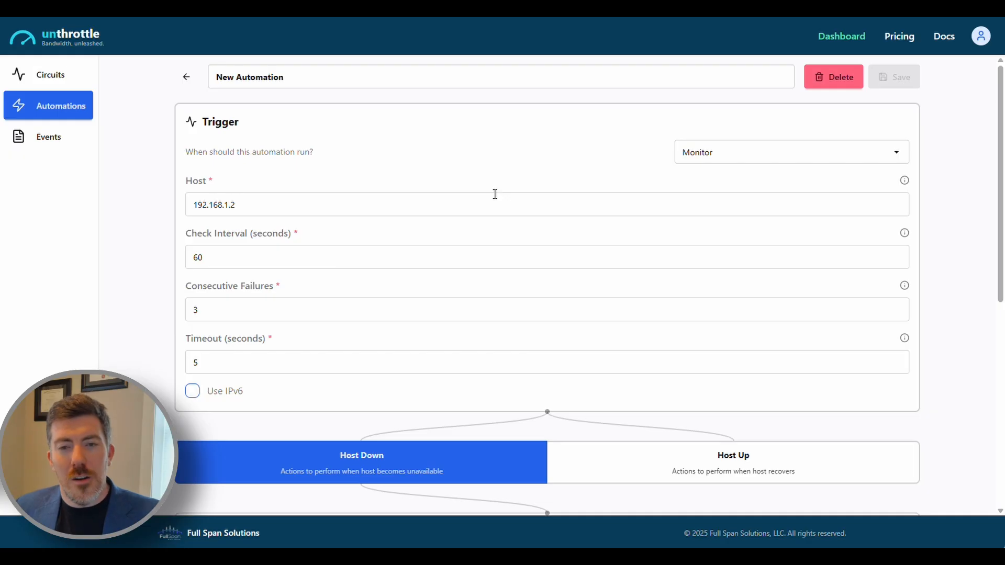
{"action": "scroll", "coordinate": [380, 135], "scroll_direction": "down", "scroll_amount": 2}
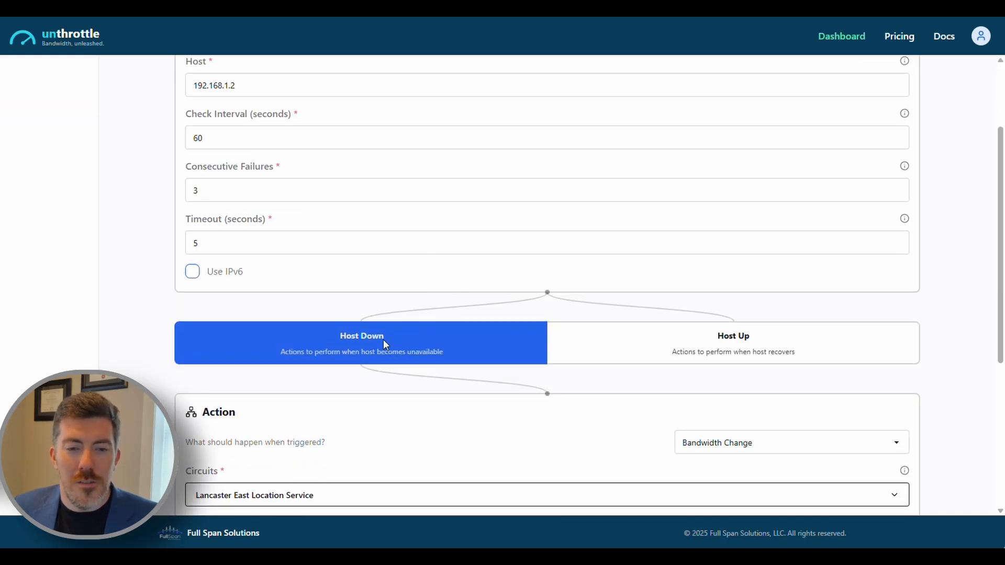
{"action": "scroll", "coordinate": [369, 345], "scroll_direction": "down", "scroll_amount": 2}
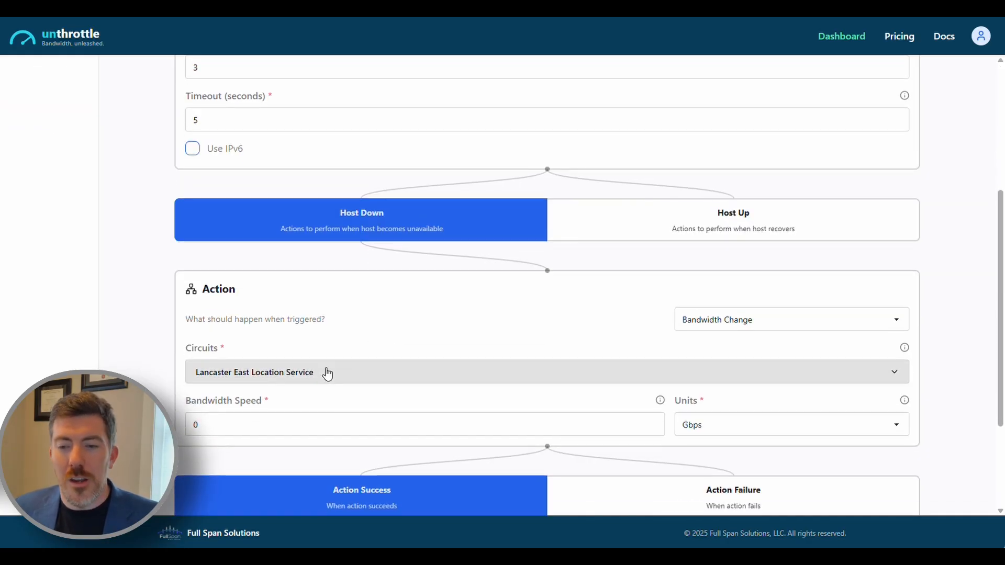
{"action": "scroll", "coordinate": [325, 404], "scroll_direction": "down", "scroll_amount": 3}
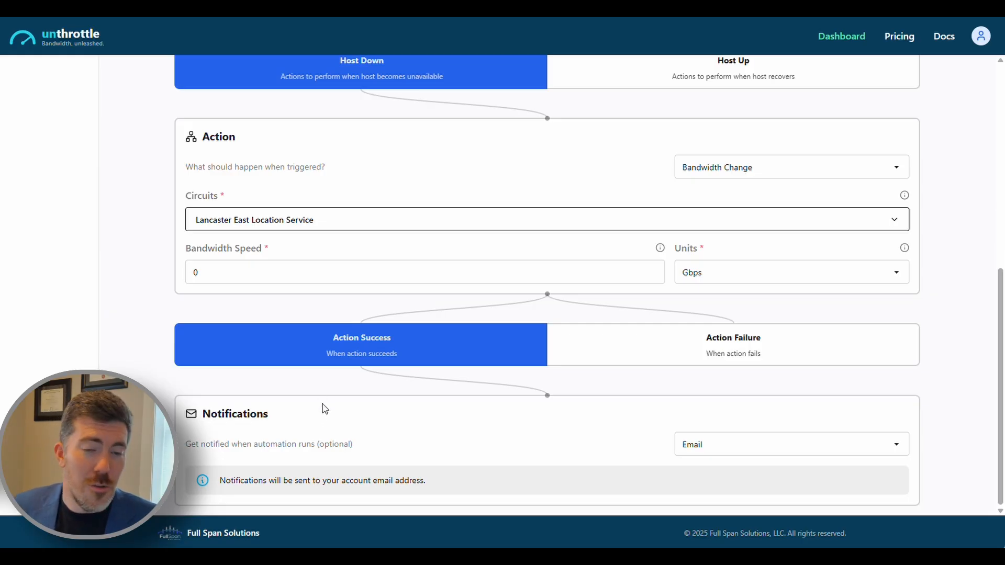
{"action": "scroll", "coordinate": [324, 406], "scroll_direction": "up", "scroll_amount": 7}
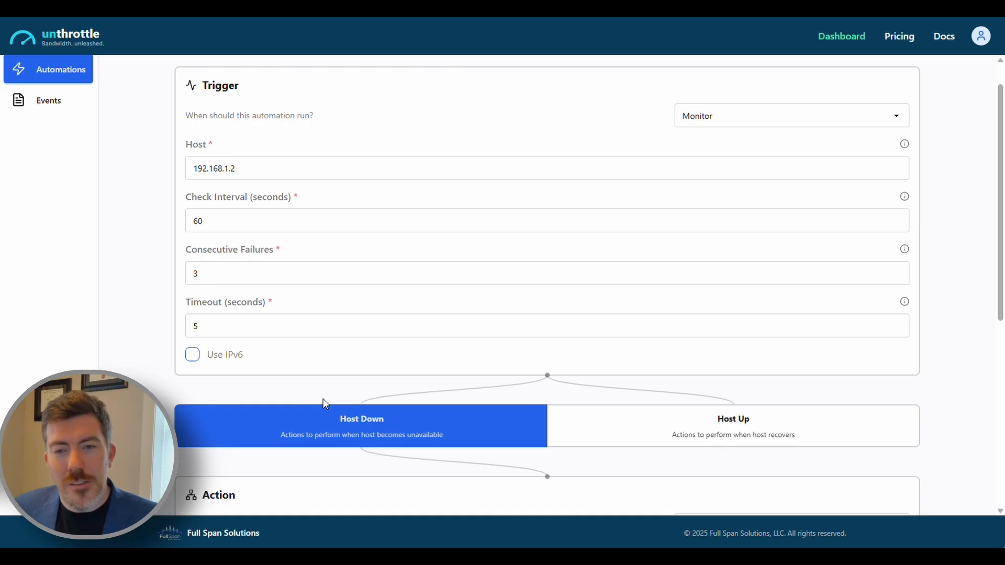
{"action": "scroll", "coordinate": [324, 405], "scroll_direction": "up", "scroll_amount": 1}
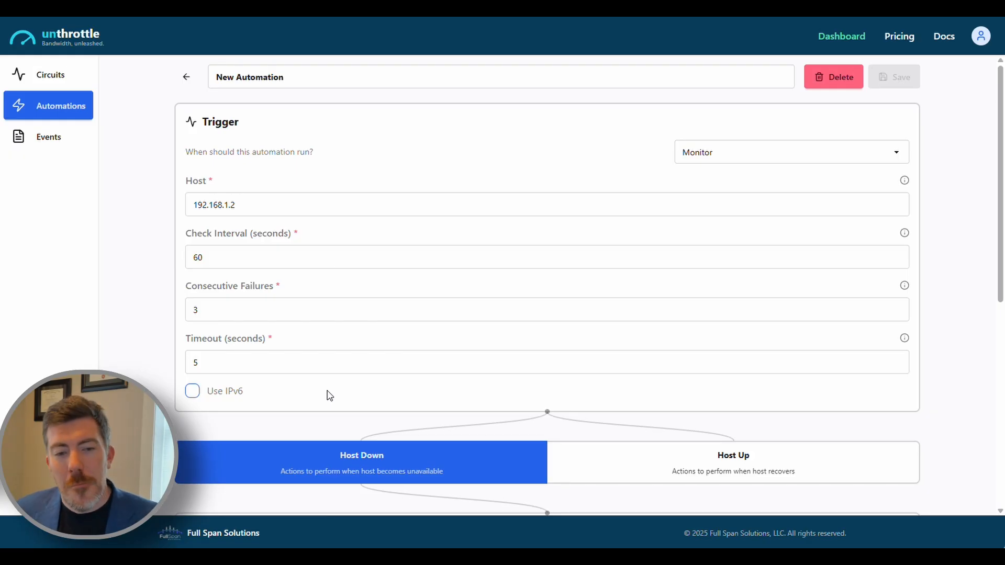
{"action": "left_click_drag", "start_coordinate": [242, 206], "coordinate": [192, 208]}
{"action": "left_click", "coordinate": [251, 204]}
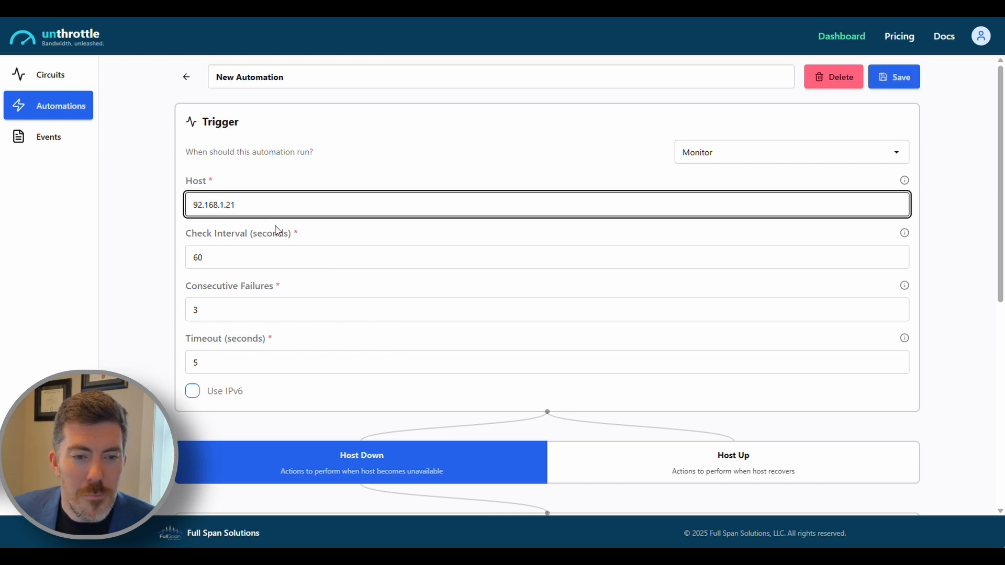
- Check the circuits available for the Host Down action and set its bandwidth speed to 1
{"action": "scroll", "coordinate": [285, 241], "scroll_direction": "down", "scroll_amount": 1}
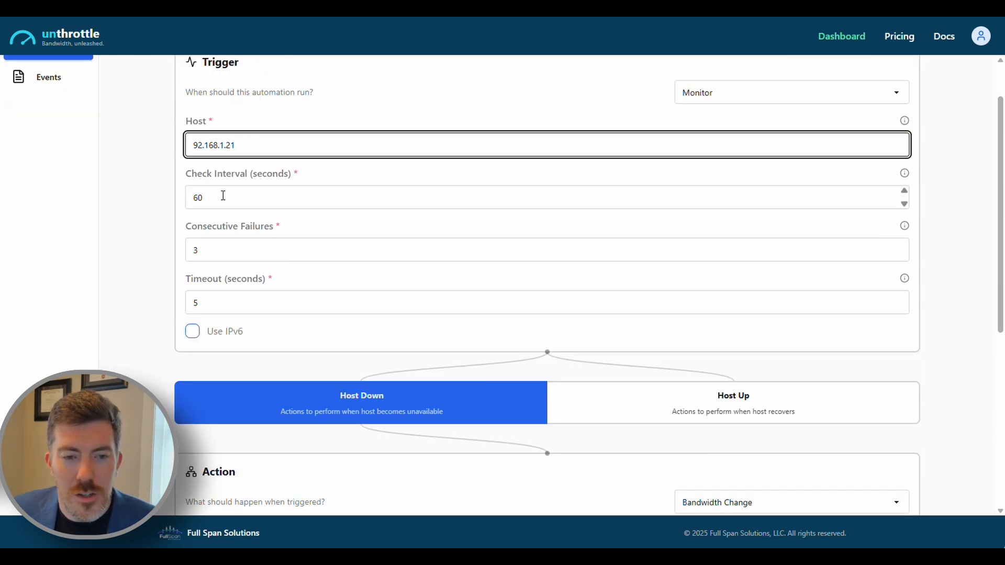
{"action": "scroll", "coordinate": [395, 238], "scroll_direction": "down", "scroll_amount": 2}
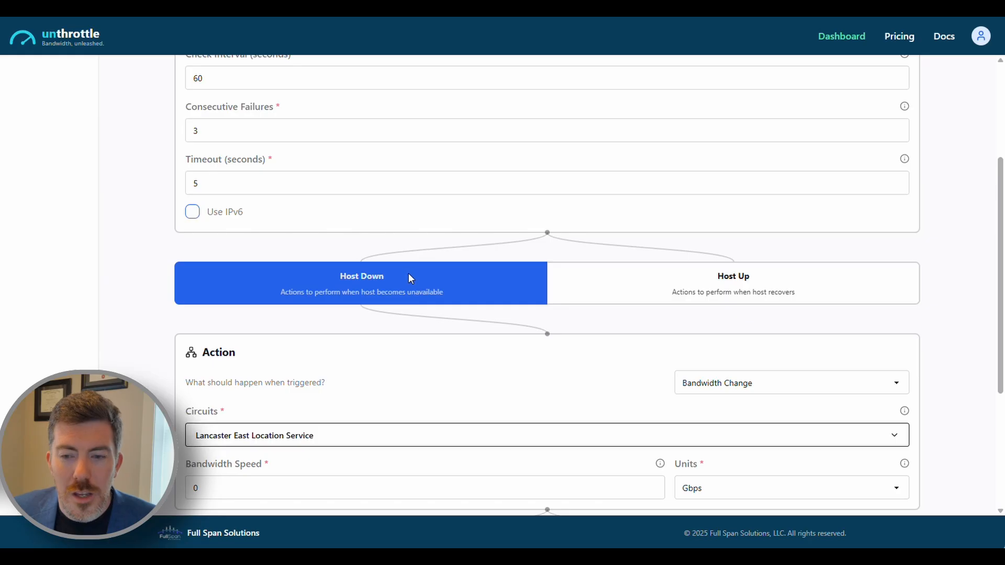
{"action": "scroll", "coordinate": [409, 275], "scroll_direction": "down", "scroll_amount": 1}
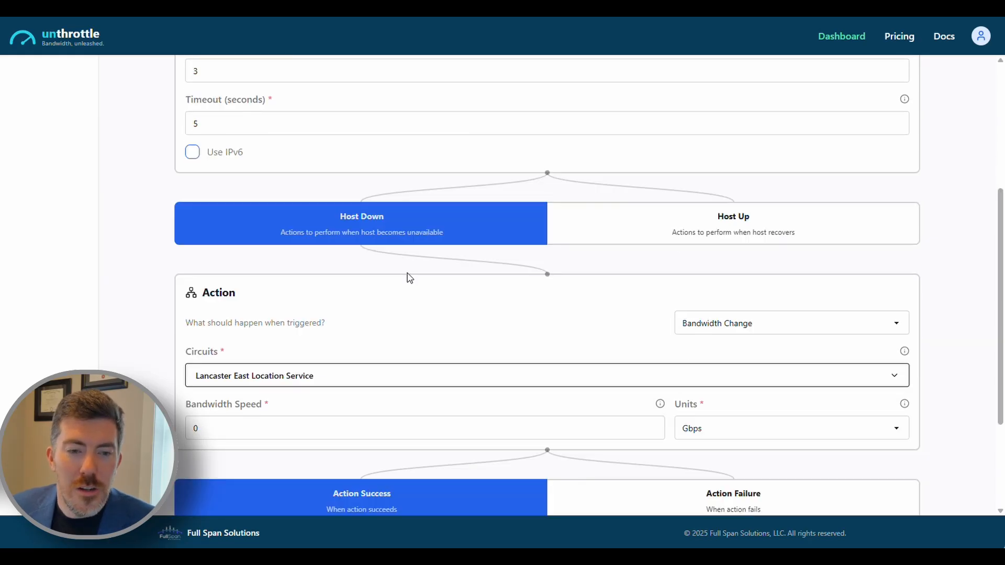
{"action": "scroll", "coordinate": [375, 289], "scroll_direction": "down", "scroll_amount": 1}
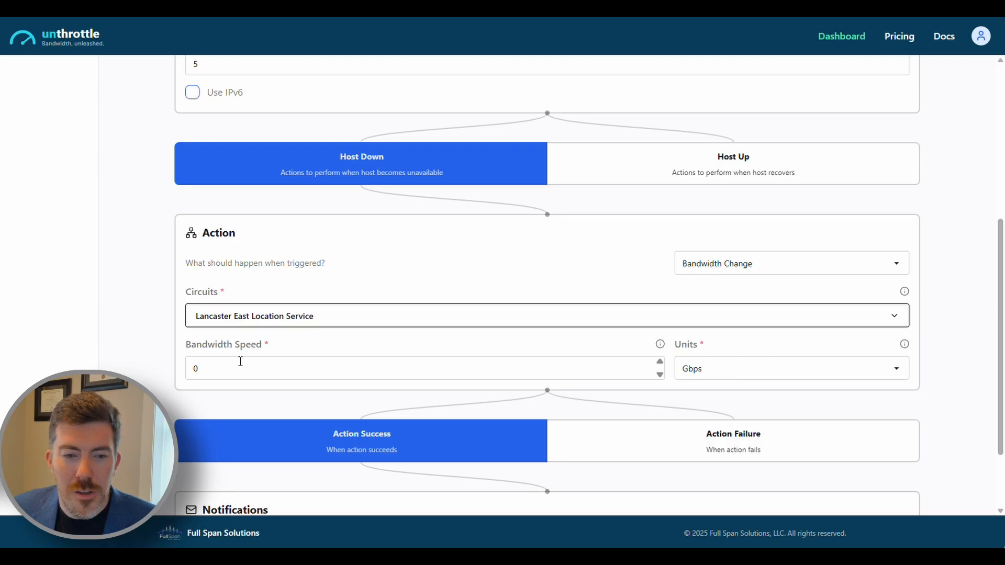
{"action": "left_click", "coordinate": [306, 321]}
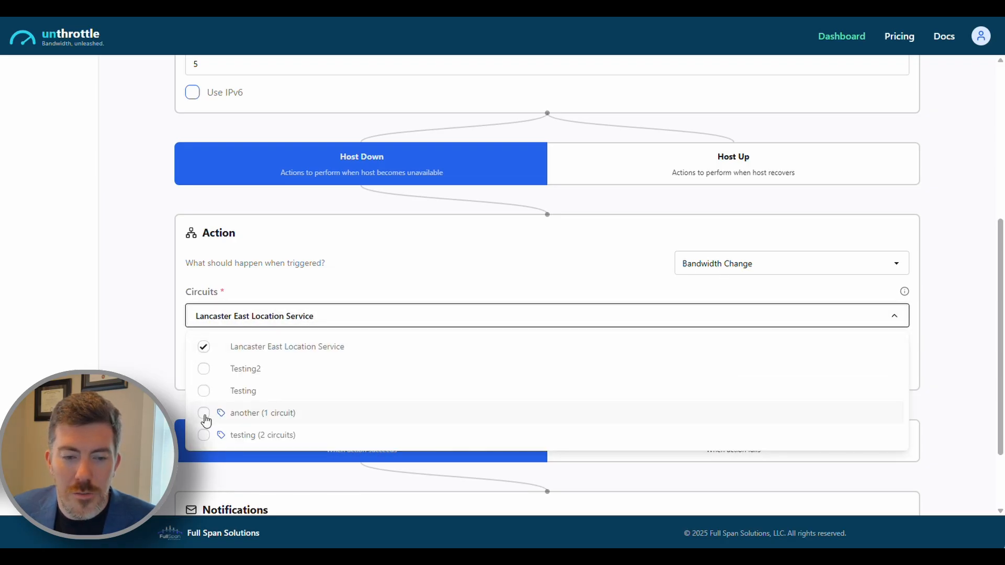
{"action": "left_click", "coordinate": [896, 316]}
{"action": "double_click", "coordinate": [195, 369]}
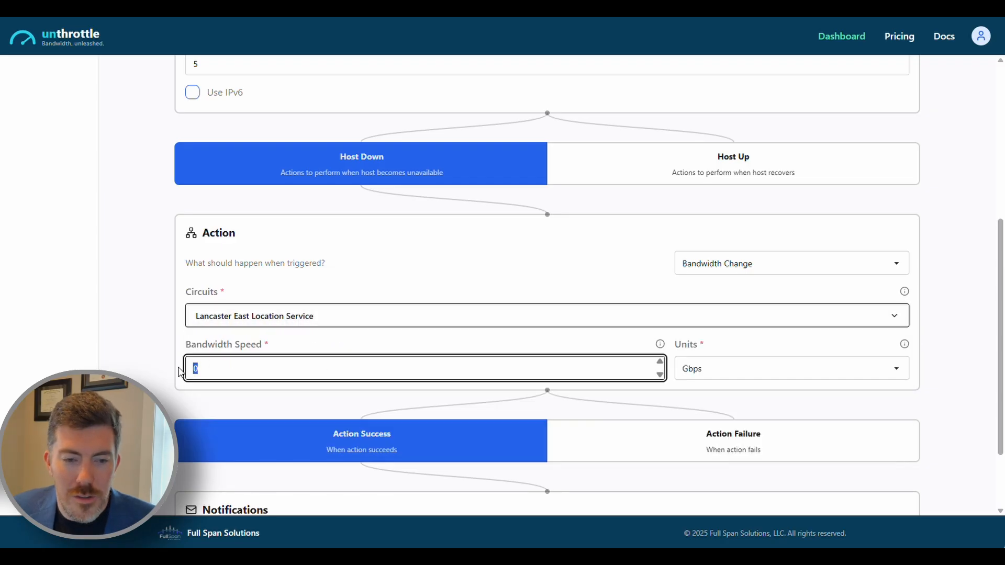
{"action": "type", "text": "1"}
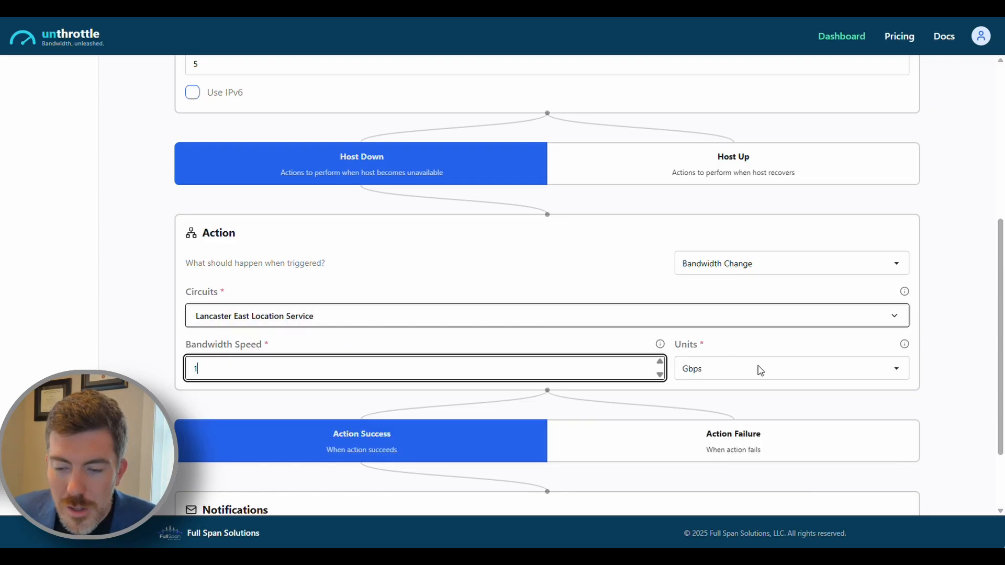
- Check the notification options for Action Success, keep Email, and save the automation
{"action": "scroll", "coordinate": [750, 371], "scroll_direction": "down", "scroll_amount": 1}
{"action": "scroll", "coordinate": [750, 370], "scroll_direction": "down", "scroll_amount": 1}
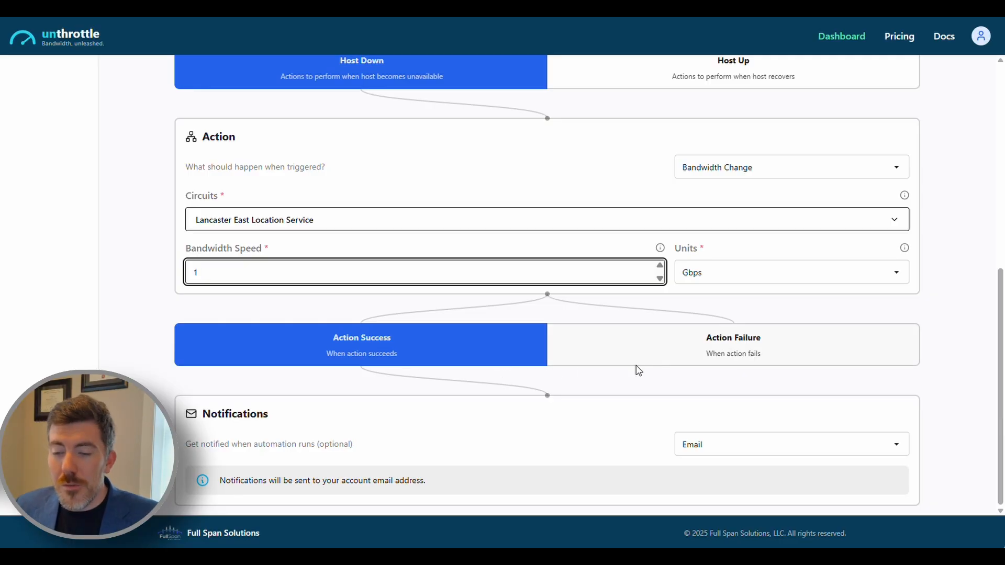
{"action": "left_click", "coordinate": [722, 447]}
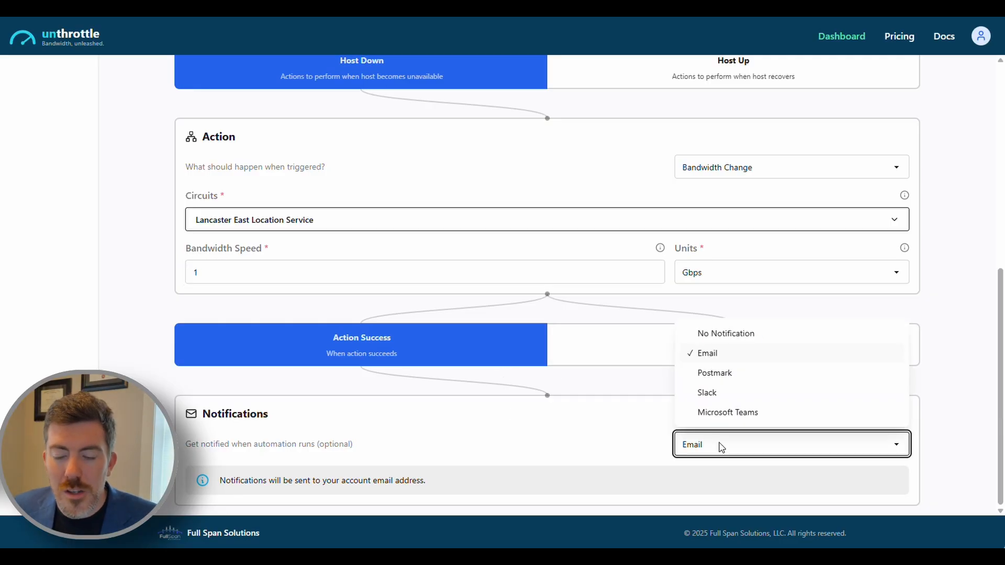
{"action": "left_click", "coordinate": [617, 378]}
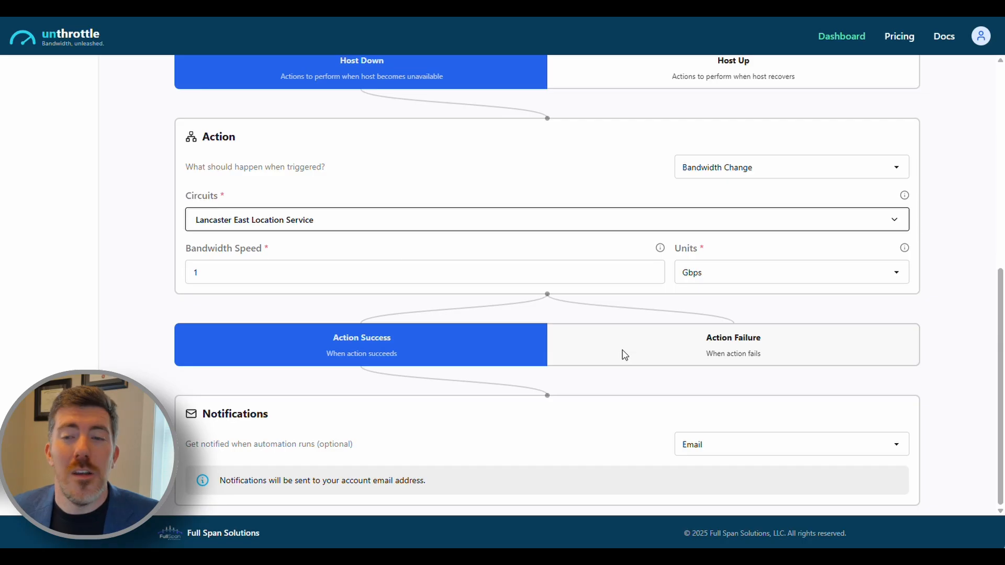
{"action": "scroll", "coordinate": [642, 347], "scroll_direction": "up", "scroll_amount": 8}
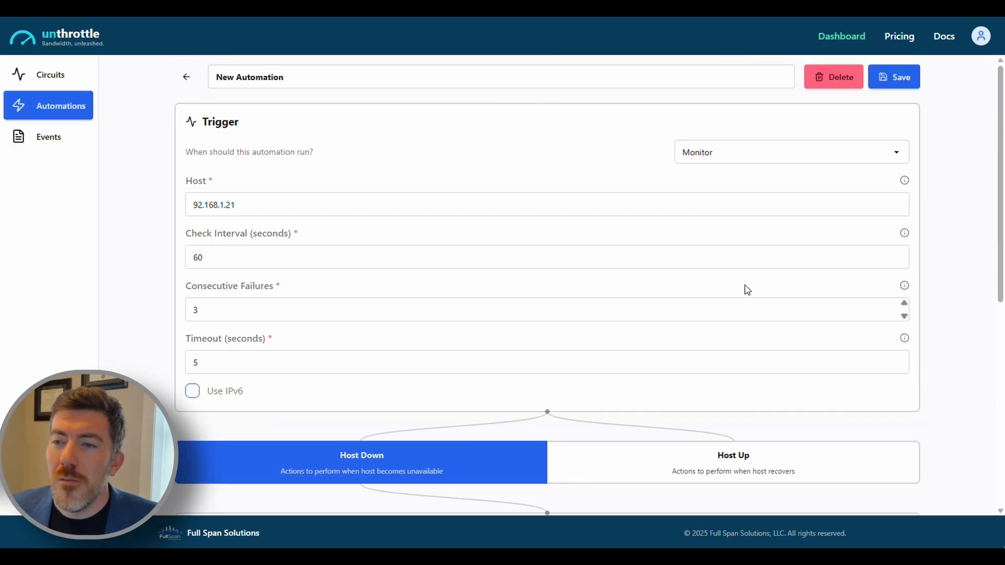
{"action": "left_click", "coordinate": [899, 79]}
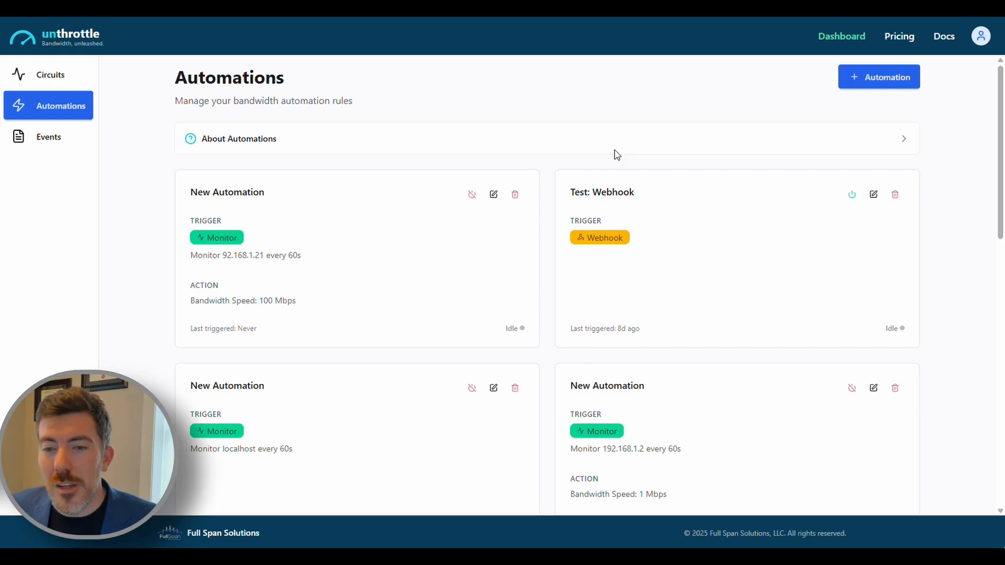
- Review the webhook ID, success-path action and notification settings of the Test: Webhook automation, and return to the automations list
{"action": "left_click", "coordinate": [873, 195]}
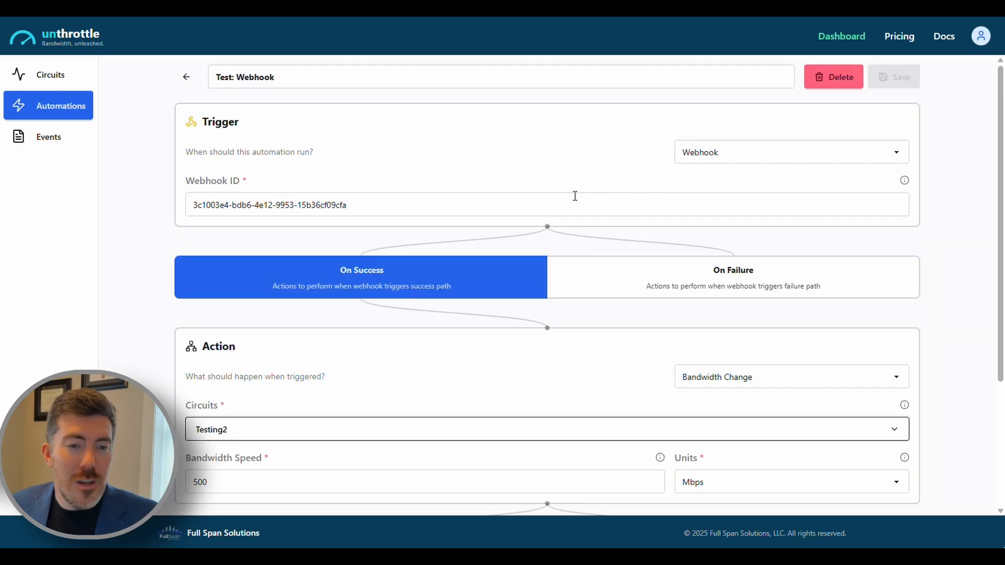
{"action": "left_click_drag", "start_coordinate": [420, 197], "coordinate": [181, 210]}
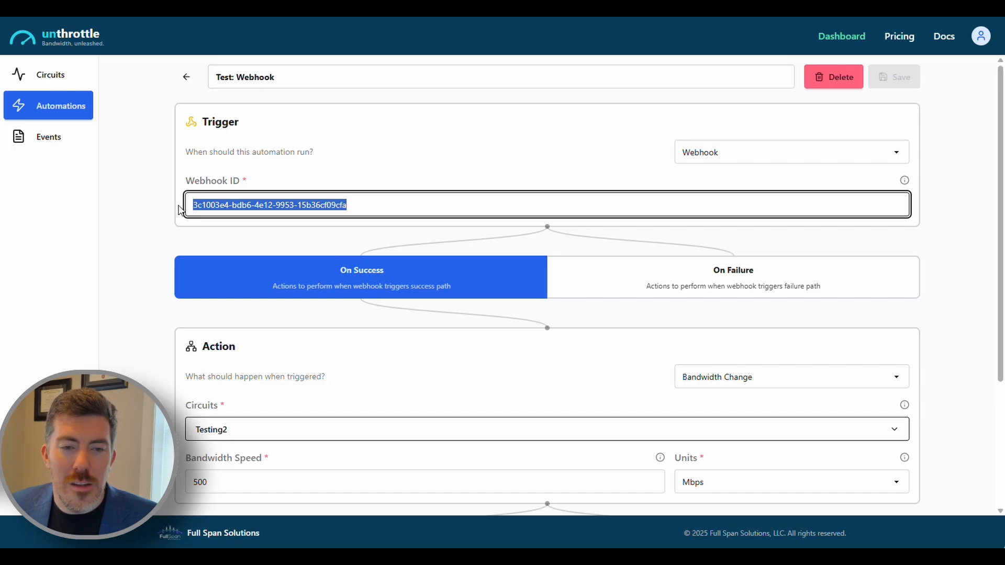
{"action": "left_click", "coordinate": [363, 205]}
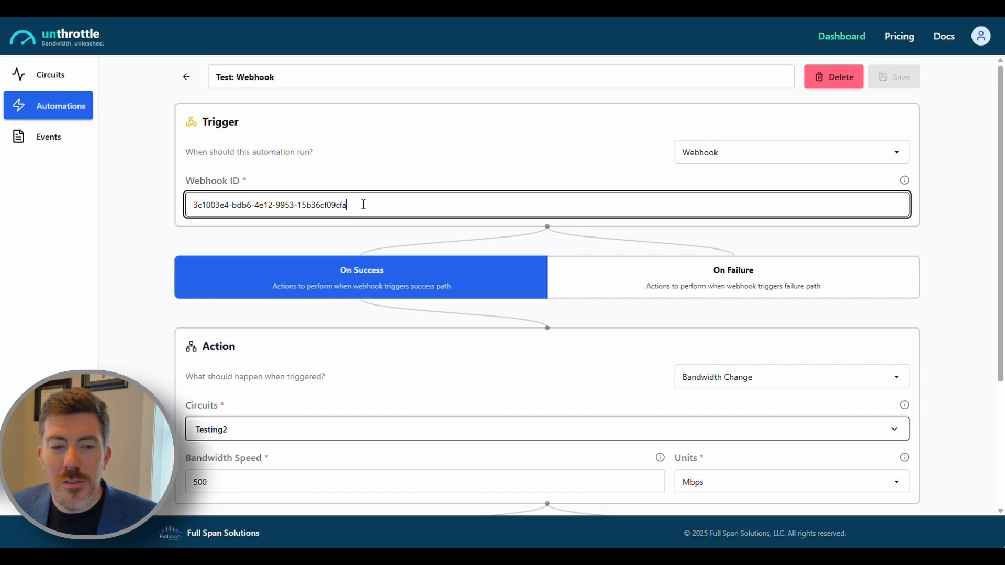
{"action": "scroll", "coordinate": [466, 311], "scroll_direction": "down", "scroll_amount": 2}
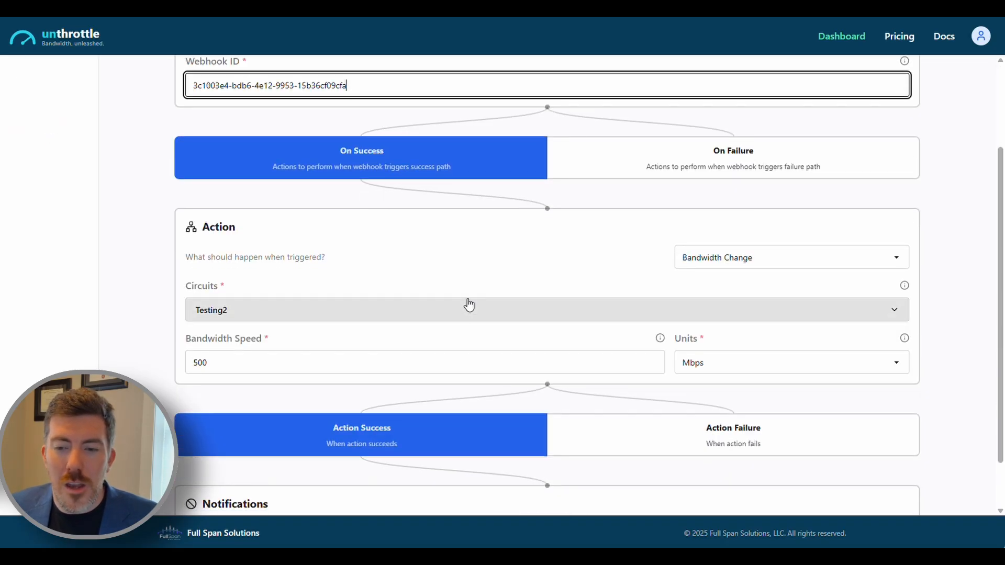
{"action": "scroll", "coordinate": [469, 305], "scroll_direction": "down", "scroll_amount": 1}
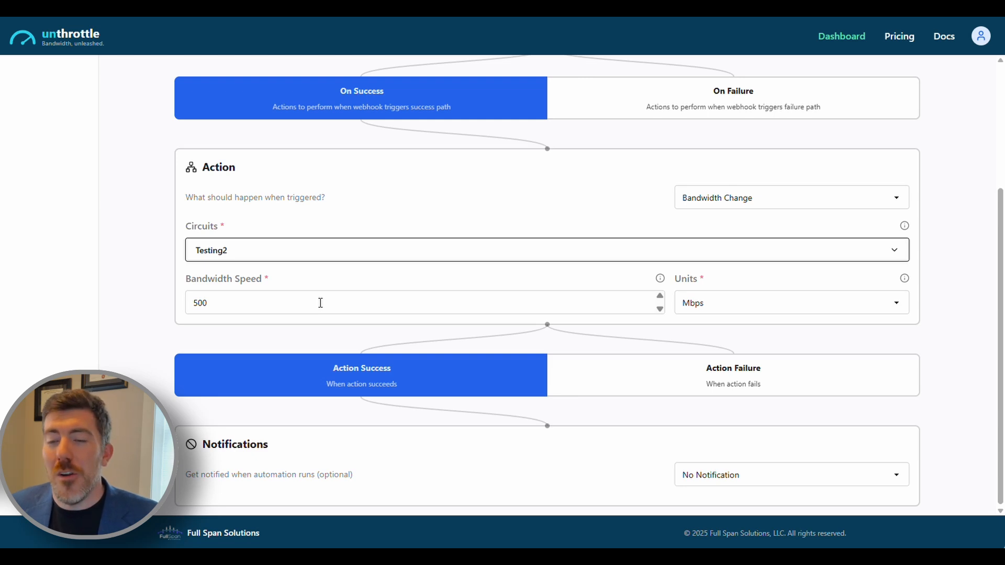
{"action": "scroll", "coordinate": [320, 303], "scroll_direction": "up", "scroll_amount": 3}
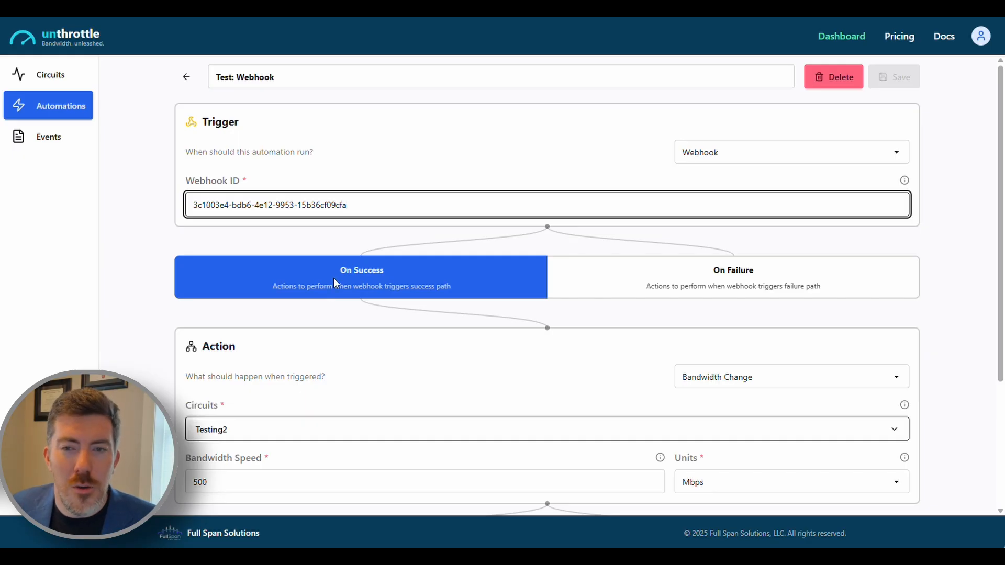
{"action": "left_click", "coordinate": [187, 77]}
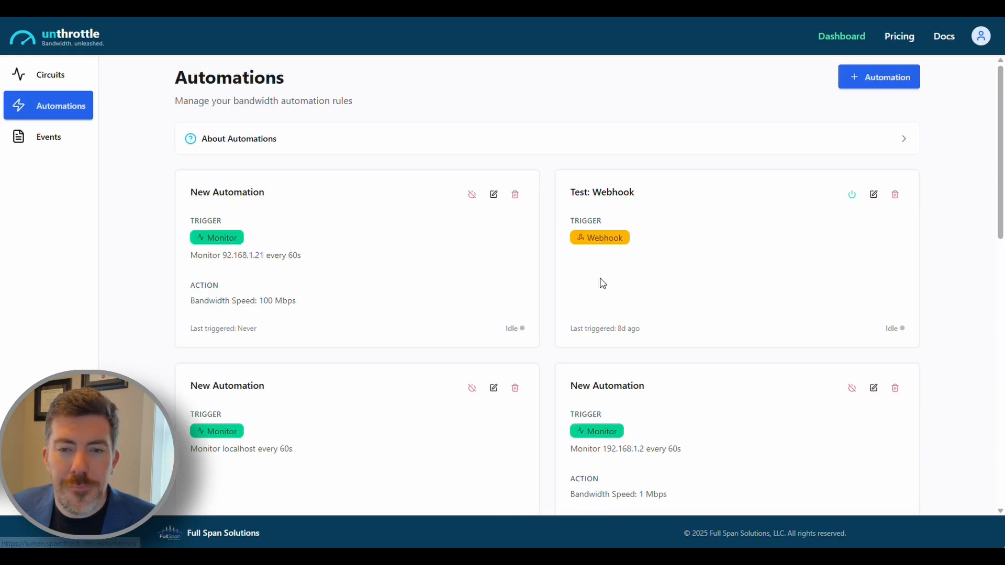
- Open the Upgrade Bandwidth automation and review its schedule and its Start Time and End Time actions
{"action": "scroll", "coordinate": [602, 285], "scroll_direction": "down", "scroll_amount": 8}
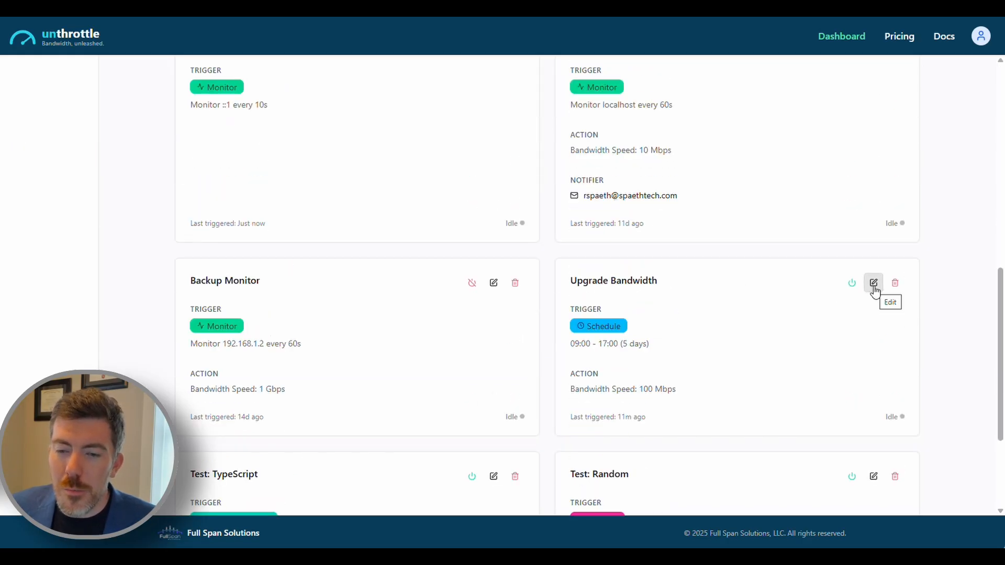
{"action": "left_click", "coordinate": [874, 288]}
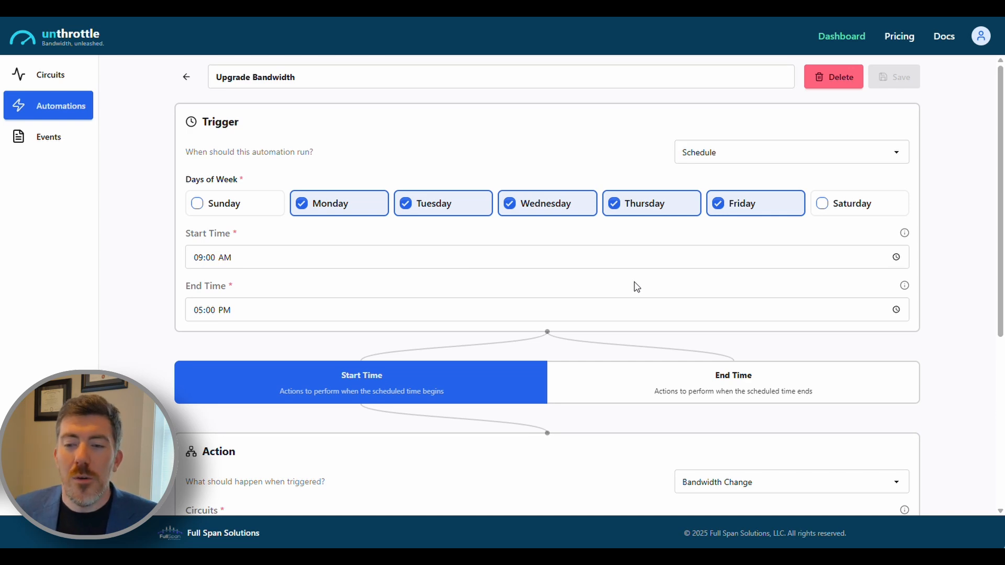
{"action": "scroll", "coordinate": [385, 309], "scroll_direction": "down", "scroll_amount": 1}
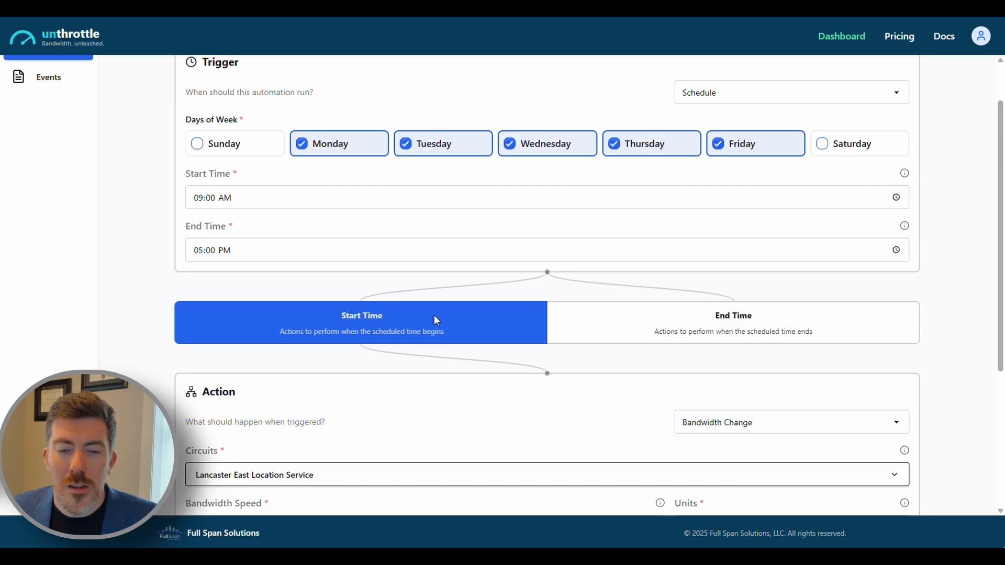
{"action": "scroll", "coordinate": [436, 314], "scroll_direction": "down", "scroll_amount": 3}
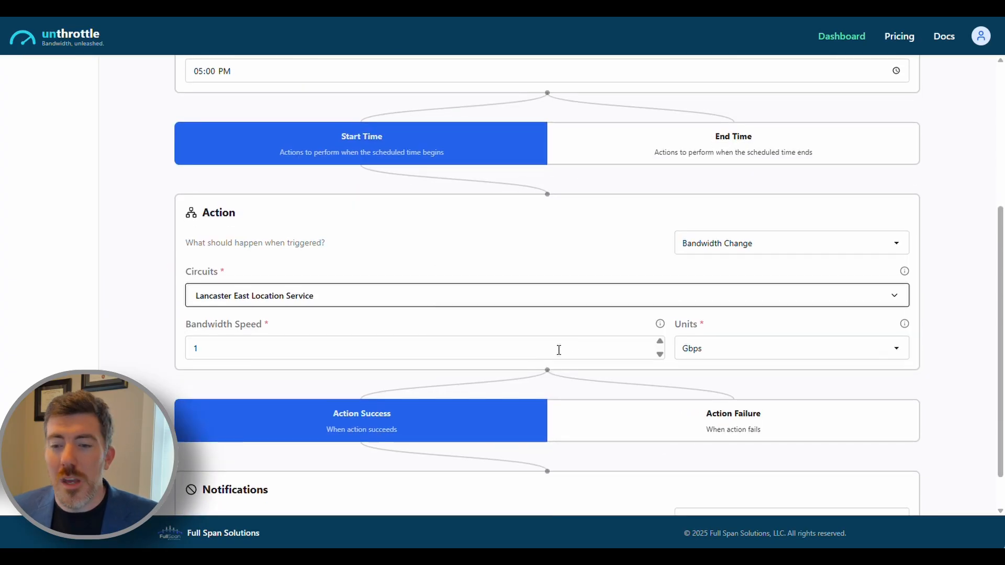
{"action": "scroll", "coordinate": [557, 353], "scroll_direction": "up", "scroll_amount": 4}
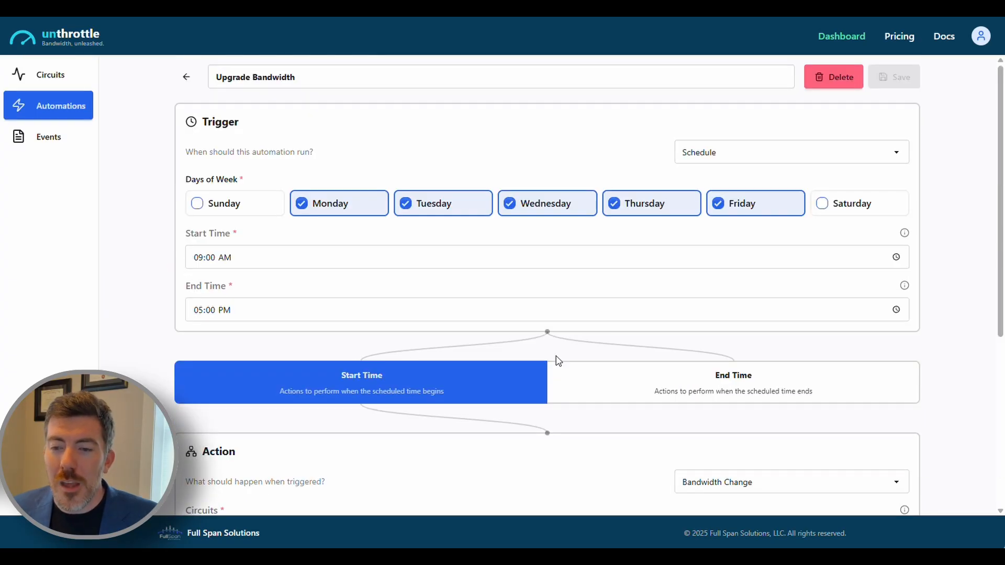
{"action": "left_click", "coordinate": [608, 381]}
{"action": "scroll", "coordinate": [608, 367], "scroll_direction": "down", "scroll_amount": 3}
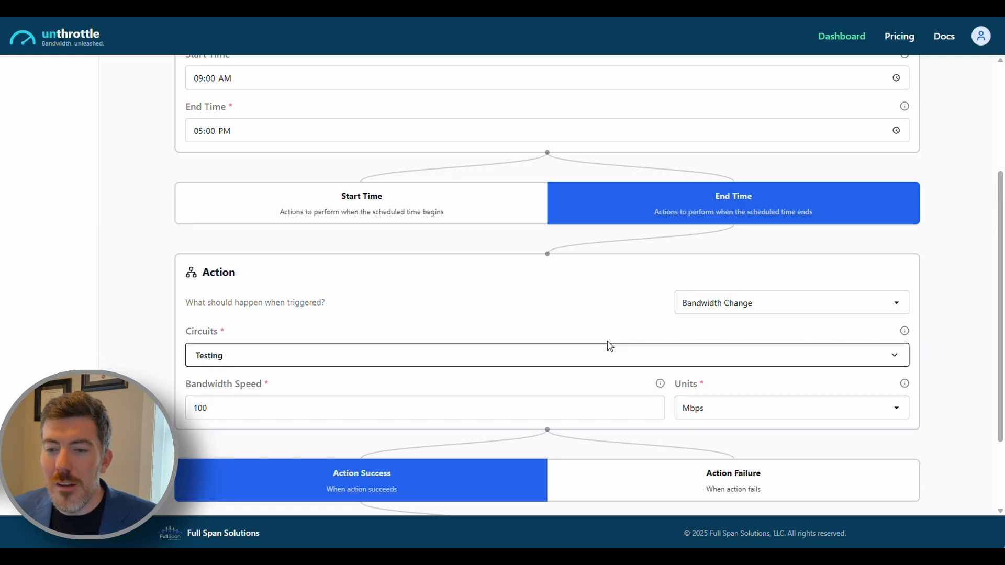
- Review the End Time bandwidth change and the Action Success notification settings of the Upgrade Bandwidth automation
{"action": "scroll", "coordinate": [609, 346], "scroll_direction": "down", "scroll_amount": 1}
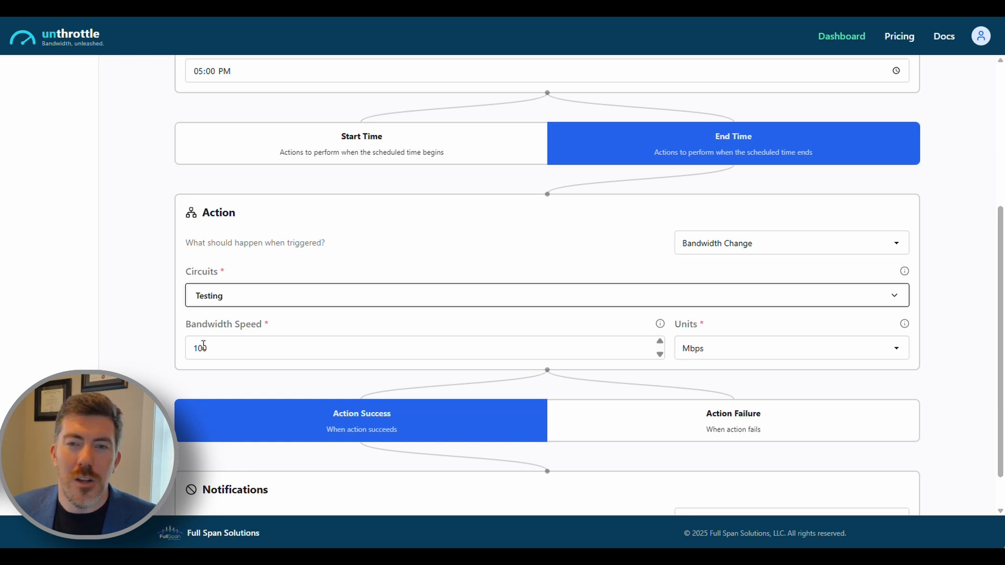
{"action": "scroll", "coordinate": [204, 346], "scroll_direction": "down", "scroll_amount": 1}
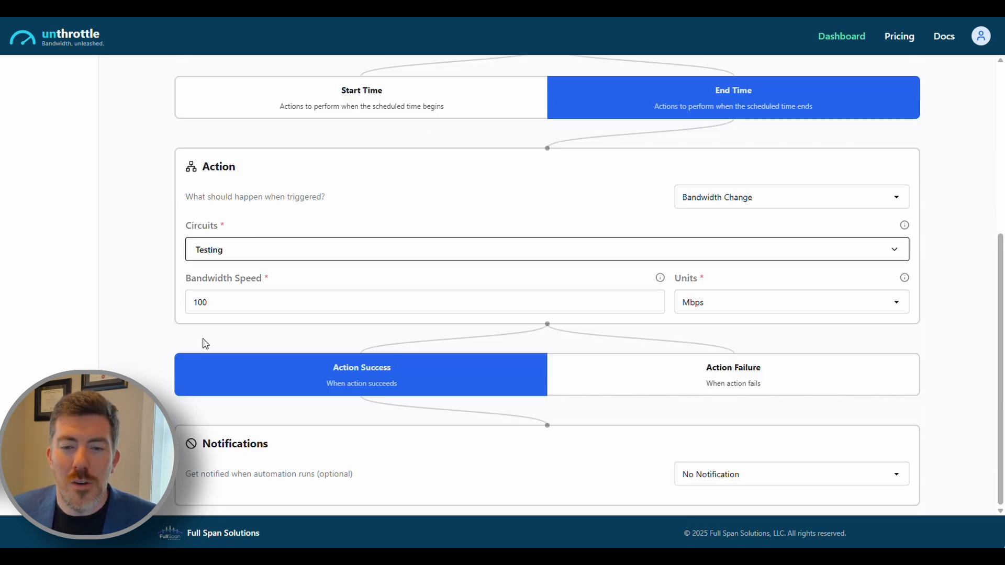
{"action": "scroll", "coordinate": [210, 356], "scroll_direction": "up", "scroll_amount": 6}
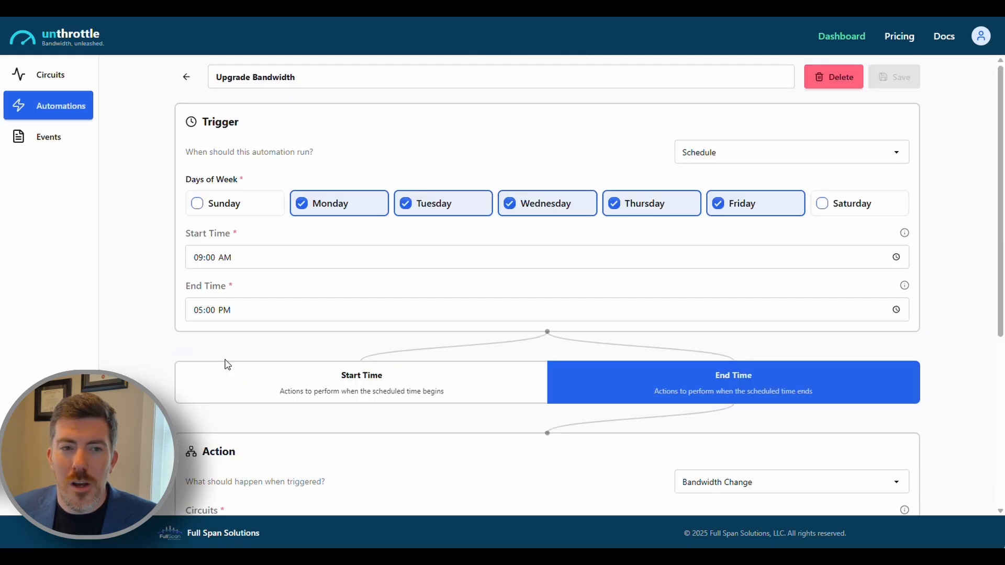
- Open the Events & Audit Log and check the available Event Type and Source filter options, leaving both filters unchanged
{"action": "left_click", "coordinate": [45, 140]}
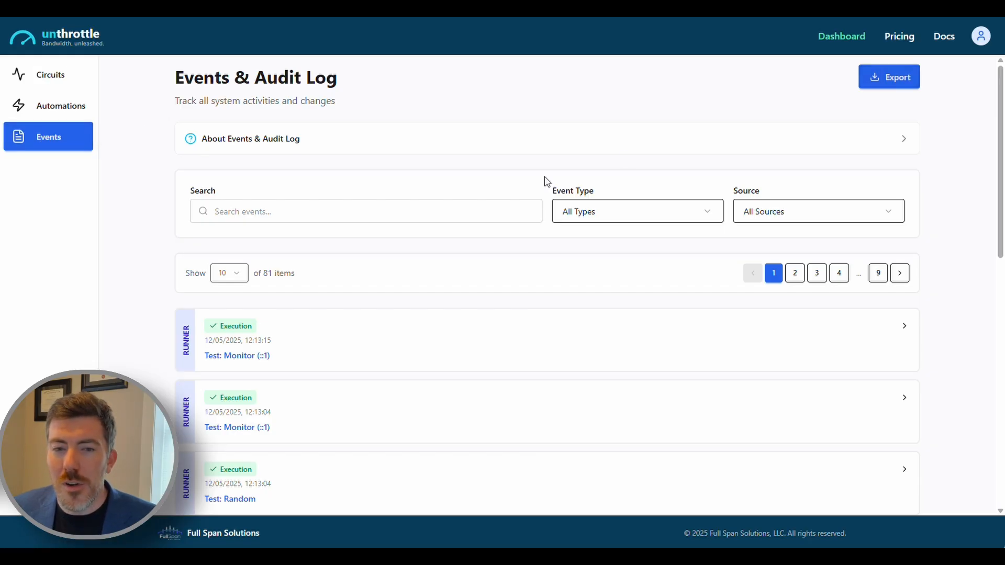
{"action": "left_click", "coordinate": [653, 212]}
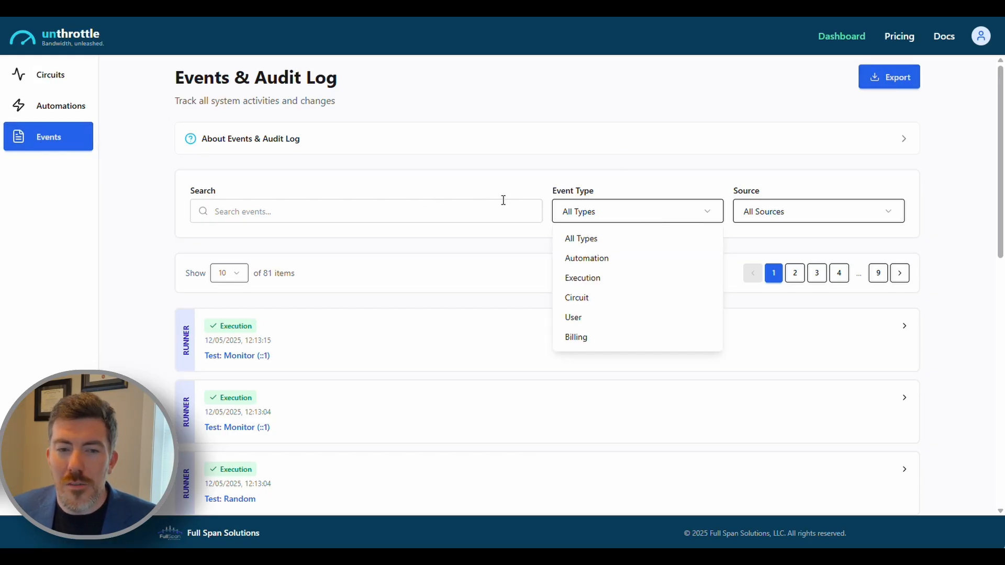
{"action": "left_click", "coordinate": [479, 211]}
{"action": "left_click", "coordinate": [774, 211]}
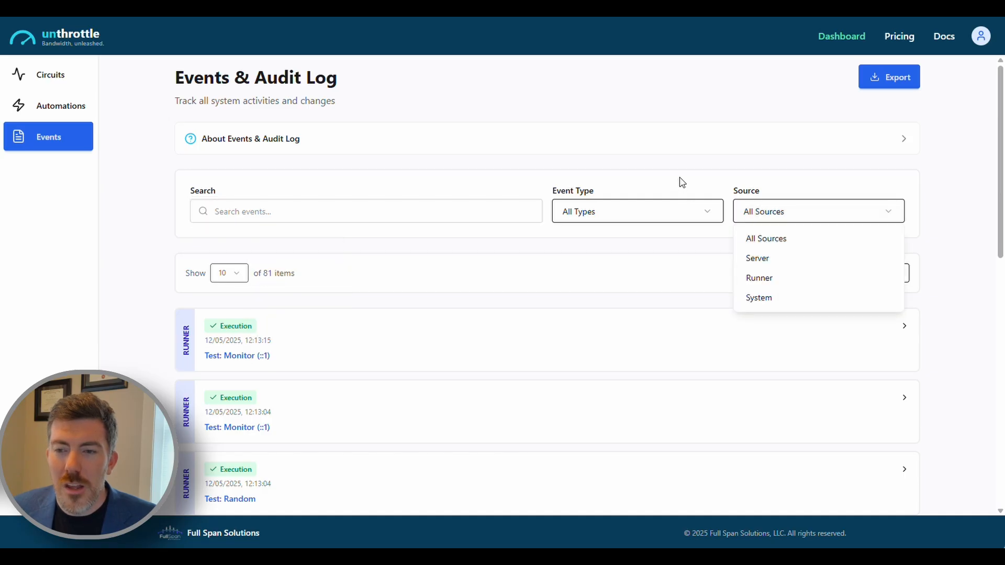
{"action": "left_click", "coordinate": [682, 184]}
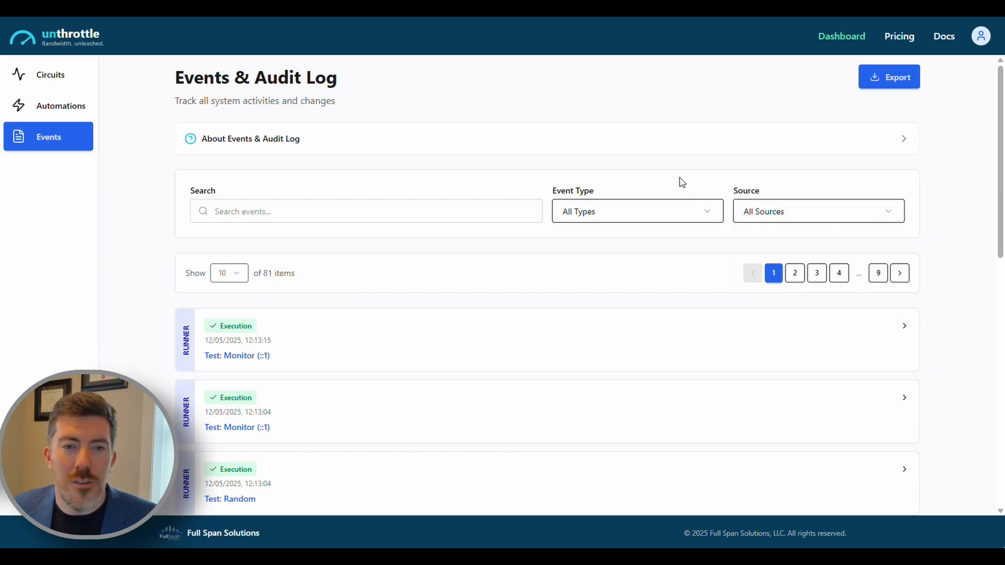